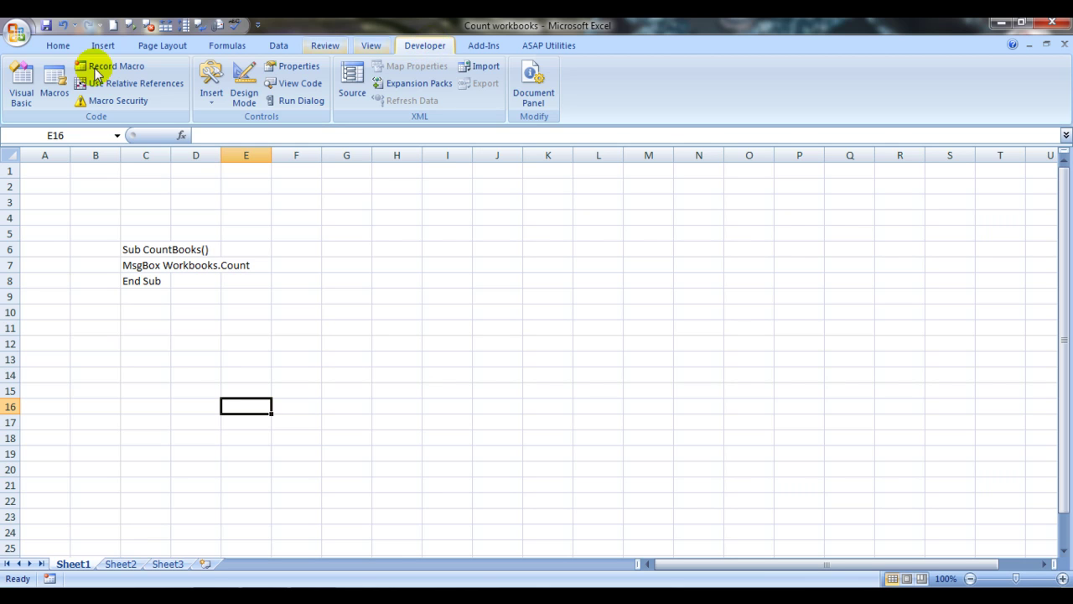
Confirm 'Show Developer tab in the Ribbon' is enabled in Excel Options on the Popular page.
click(17, 33)
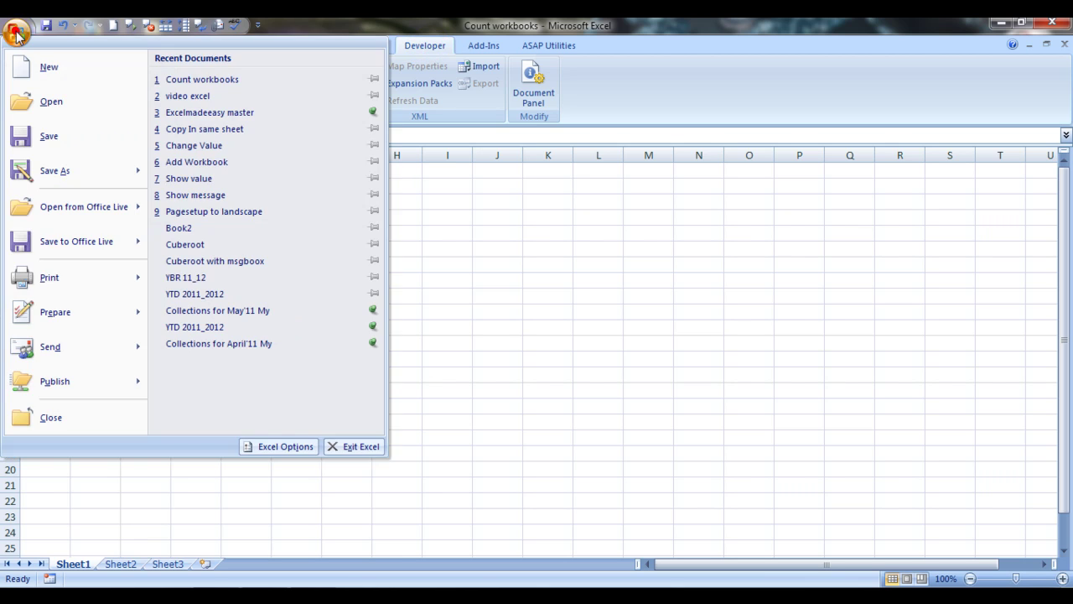
click(286, 446)
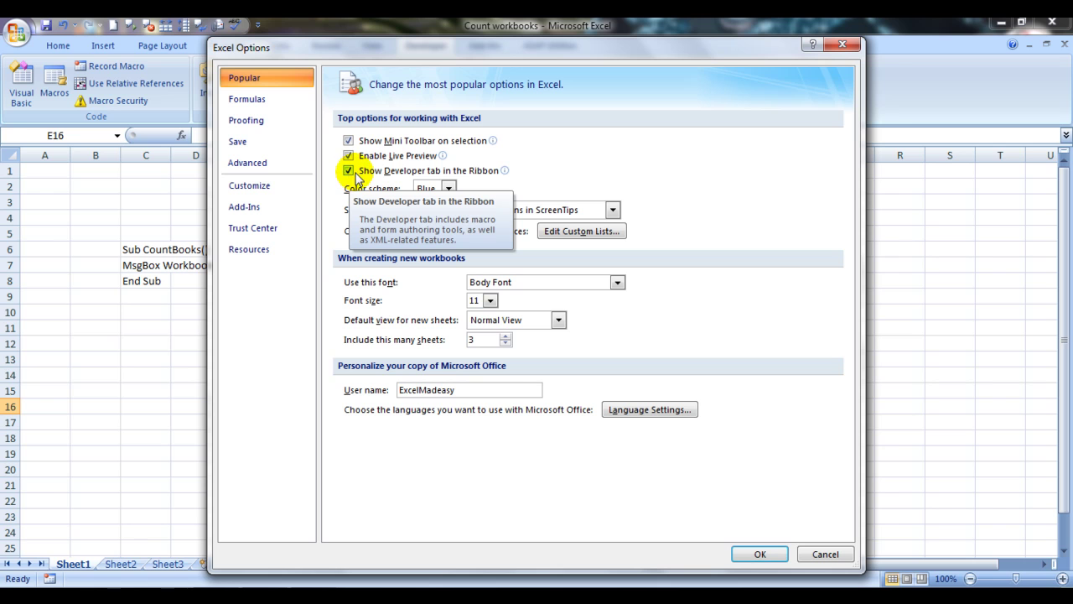
click(769, 558)
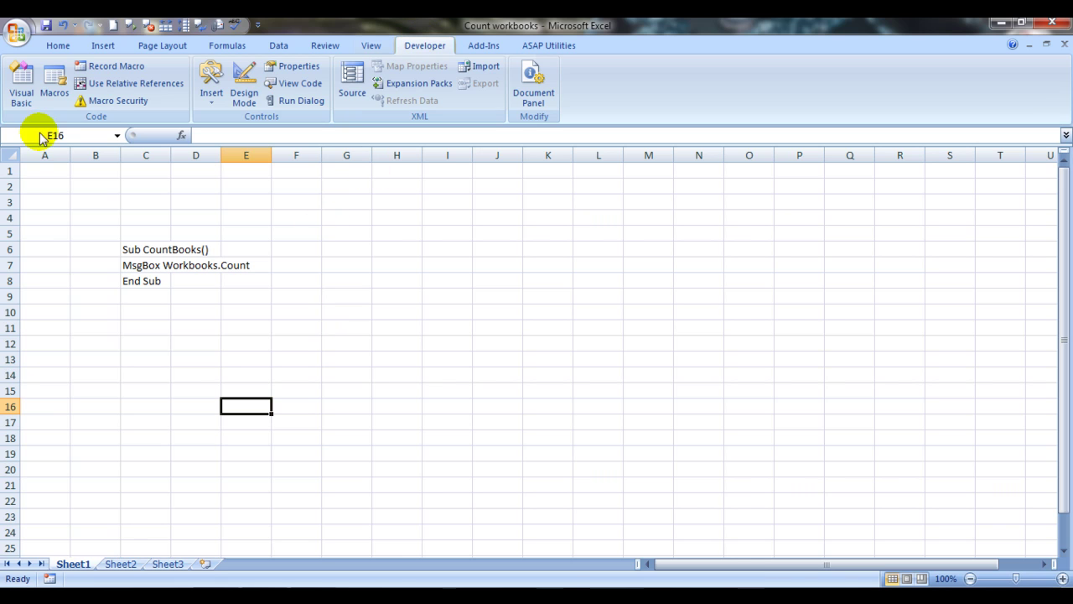
Delete the old countbooks code from Module1 and close the Visual Basic Editor.
click(22, 88)
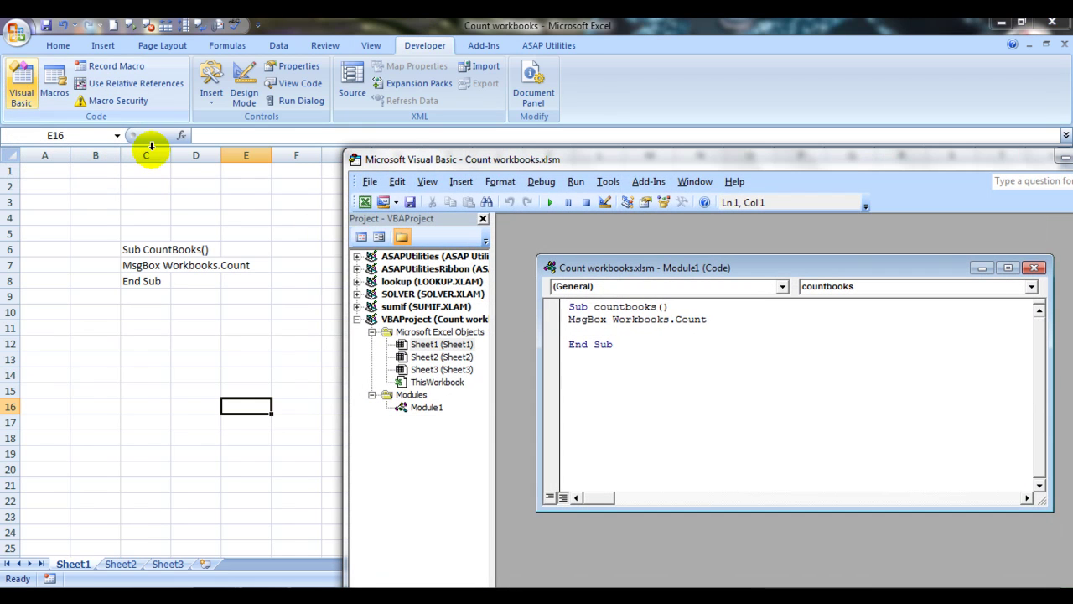
double_click(802, 161)
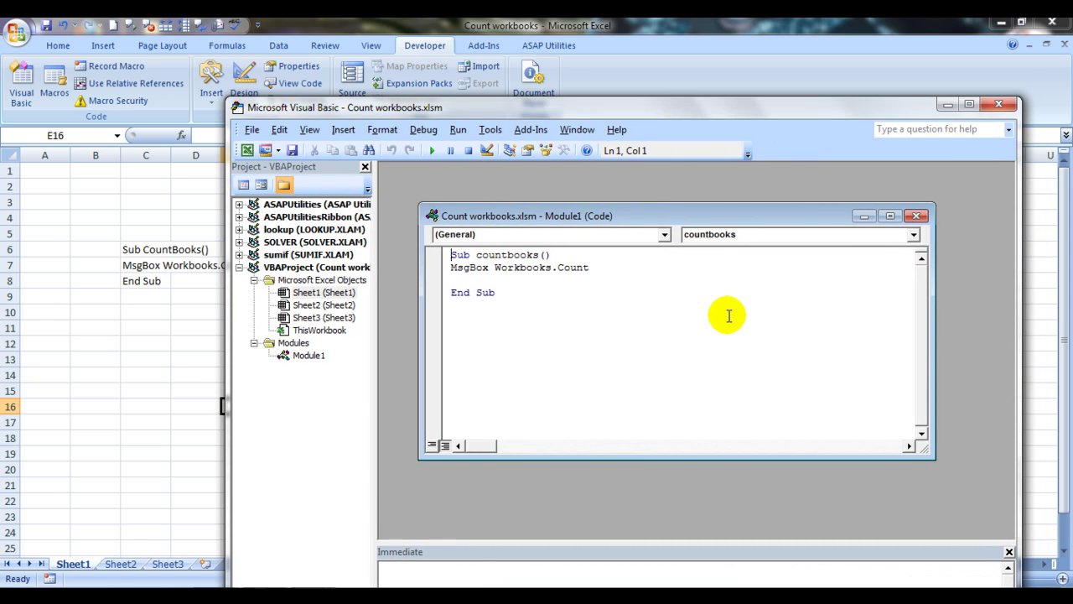
key(shift+Down)
key(shift+Down)
key(shift+Down)
key(shift+Down)
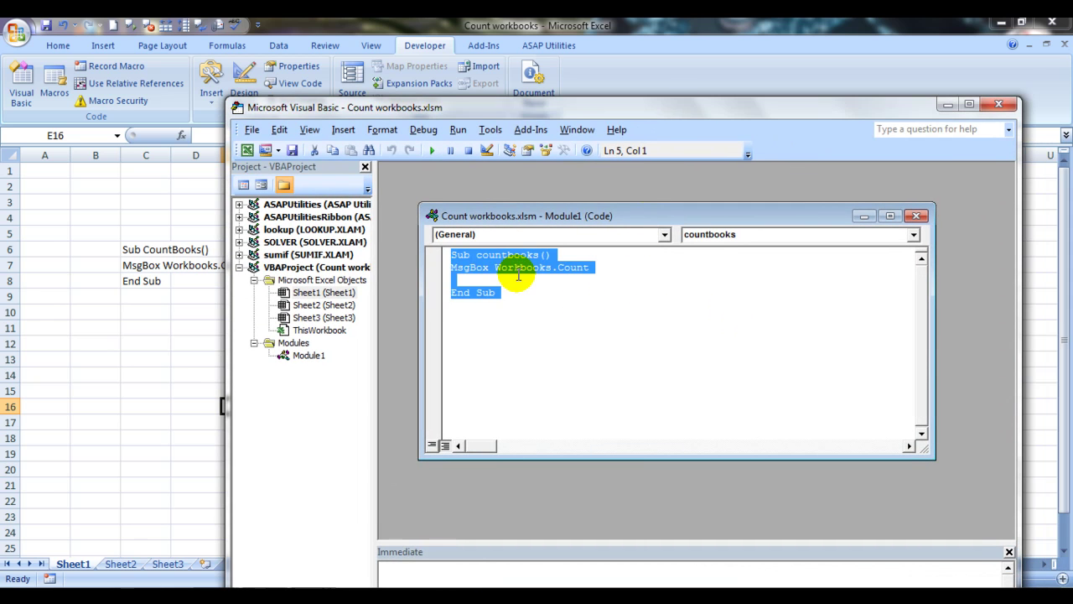
key(Delete)
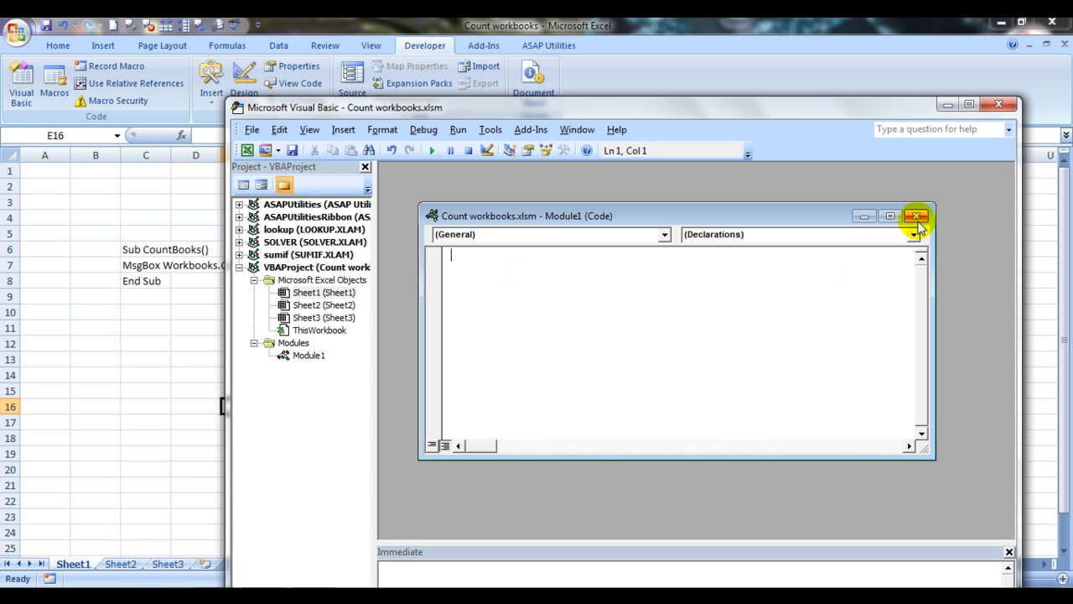
click(917, 215)
click(1000, 105)
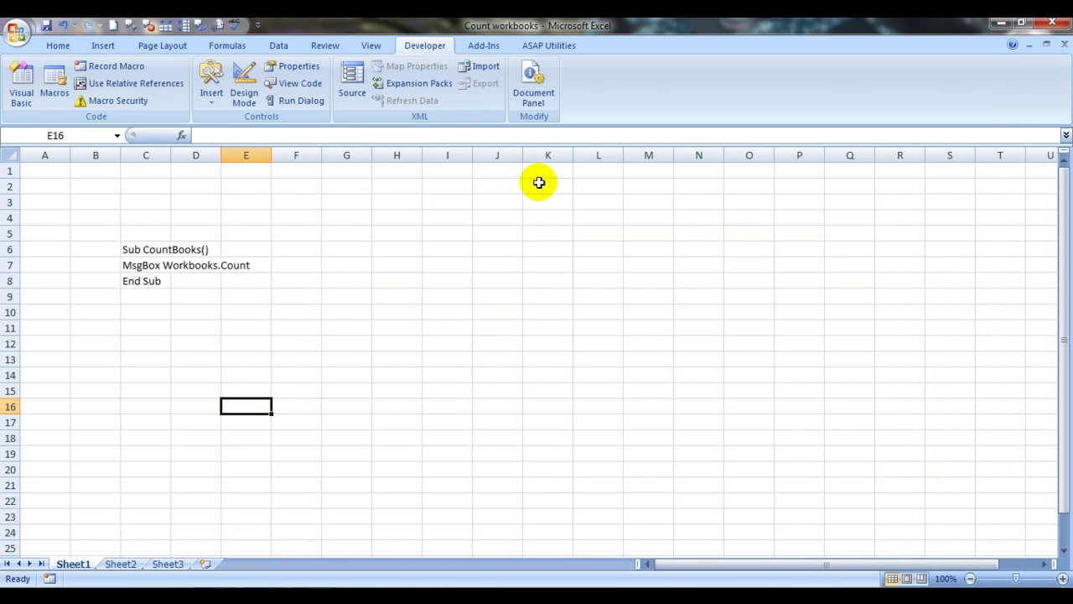
Reopen the Visual Basic Editor and insert a new empty Module2.
click(20, 82)
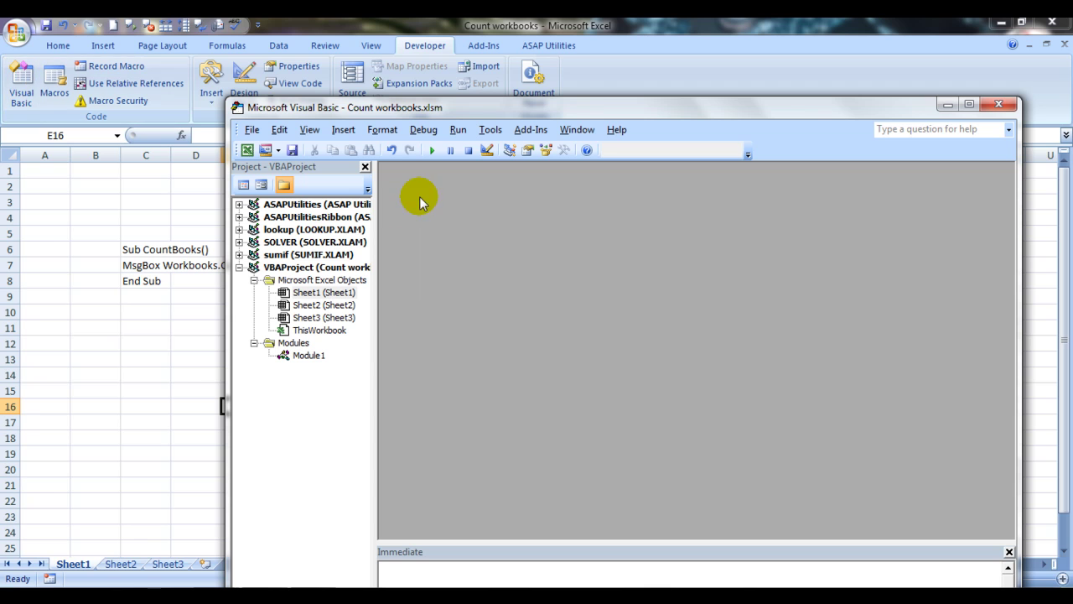
click(342, 130)
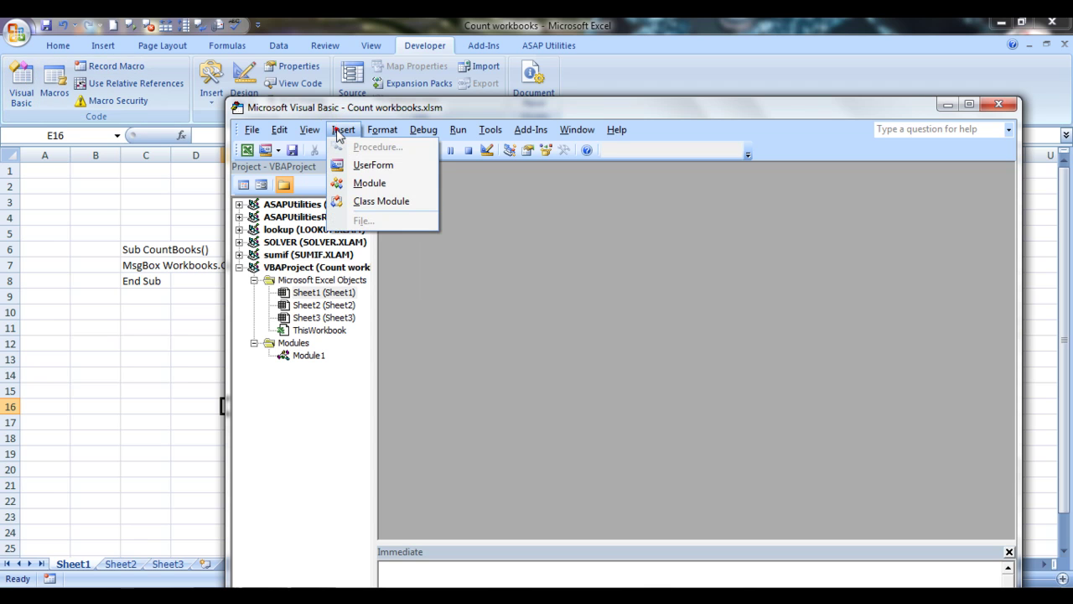
click(368, 184)
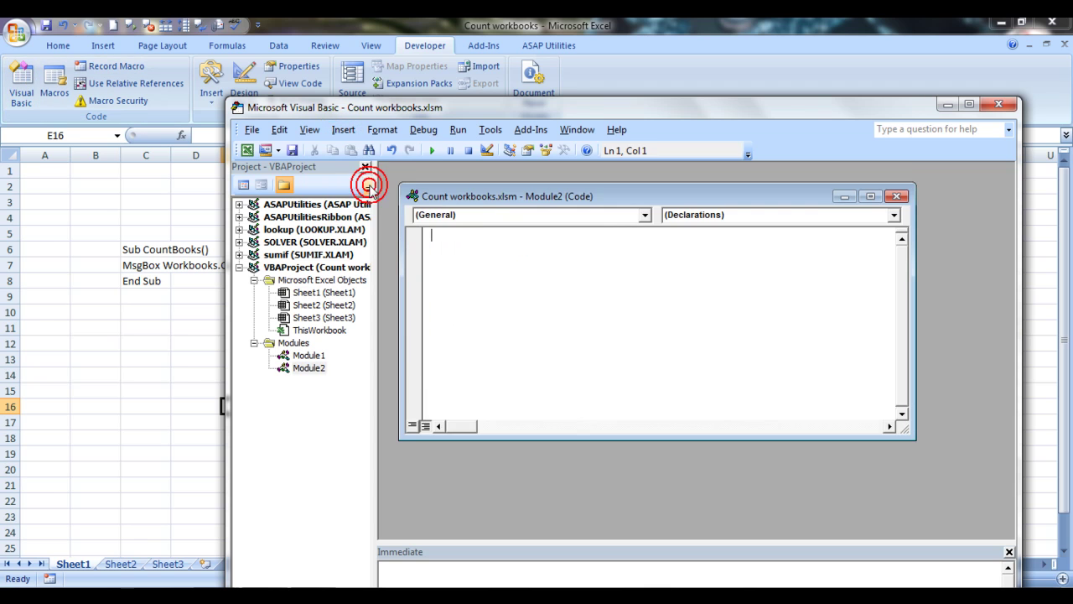
In Module2, write Sub countbooks() containing the line MsgBox Workbooks.Count.
drag(562, 109, 738, 158)
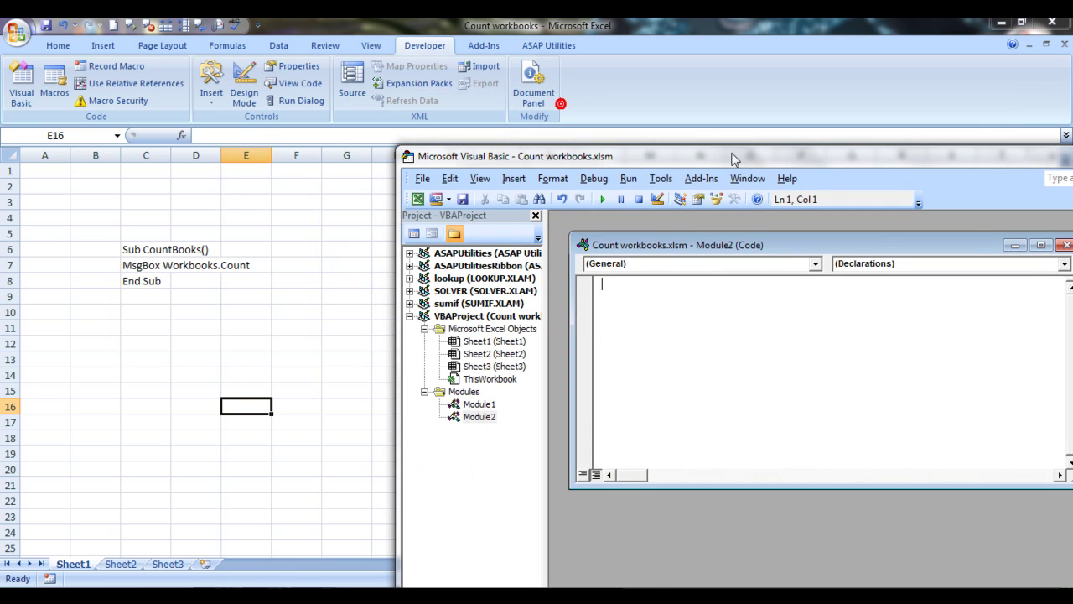
click(626, 293)
text(sub )
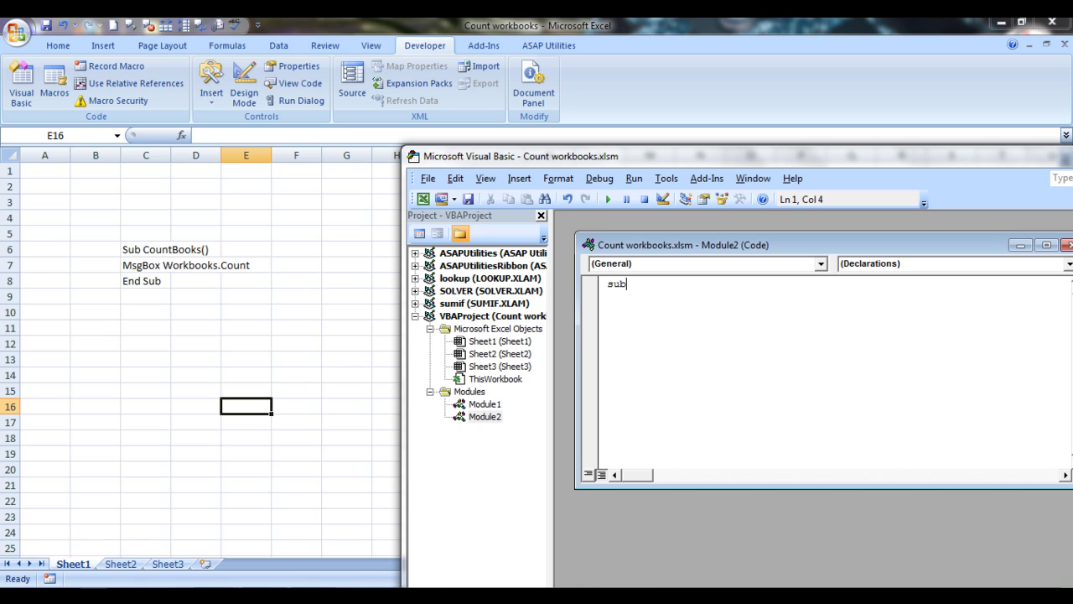
text(countbooks)
text(())
key(Return)
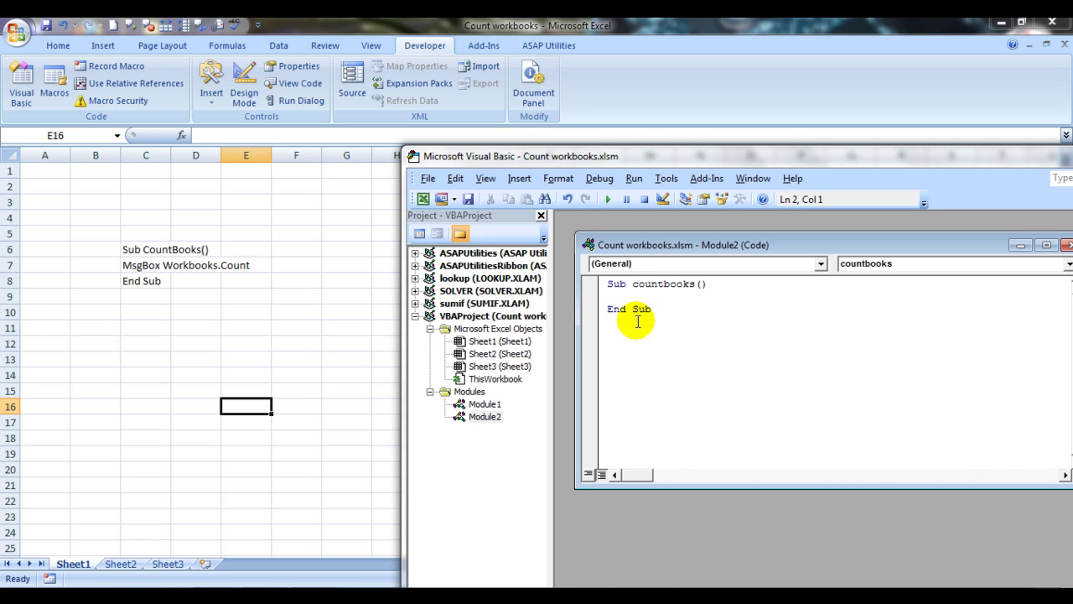
text(msgbox work)
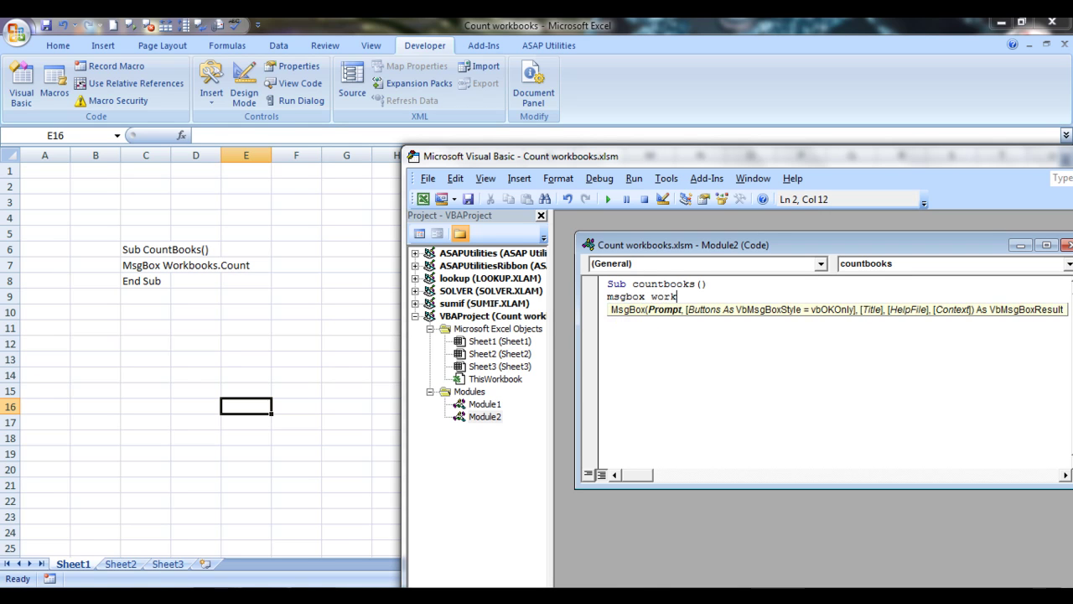
text(books)
text(.count)
key(Return)
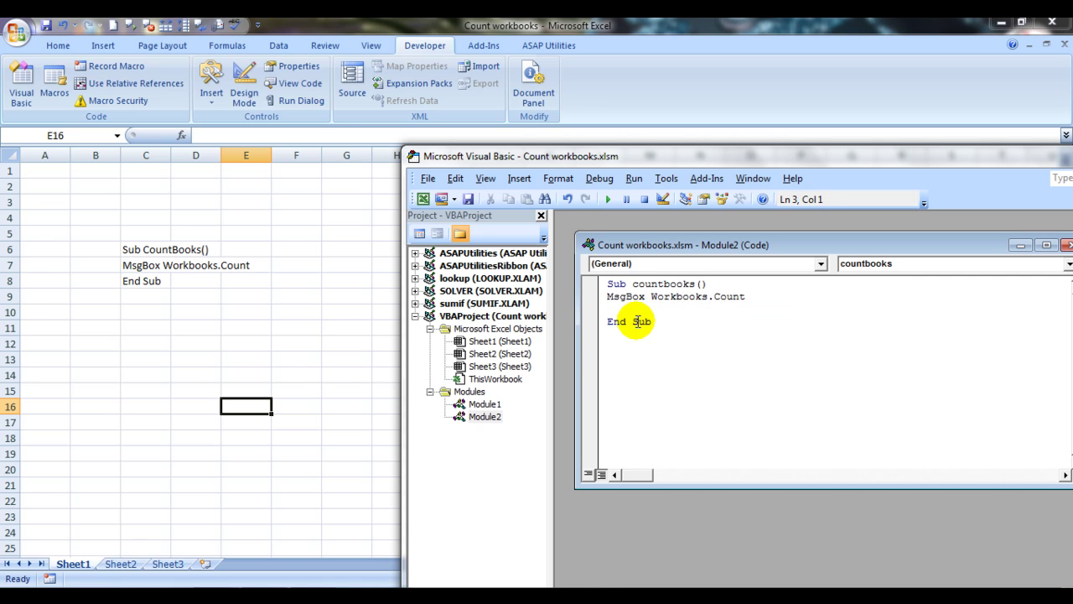
click(652, 297)
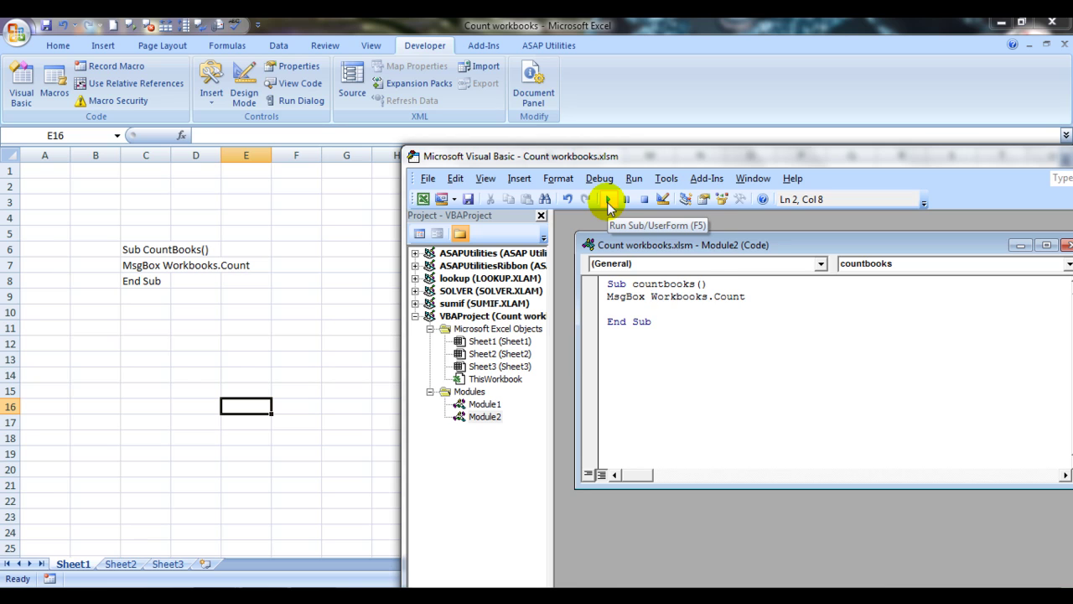
Run countbooks from the editor, dismiss the message reporting 1 workbook, and return to the worksheet.
click(608, 203)
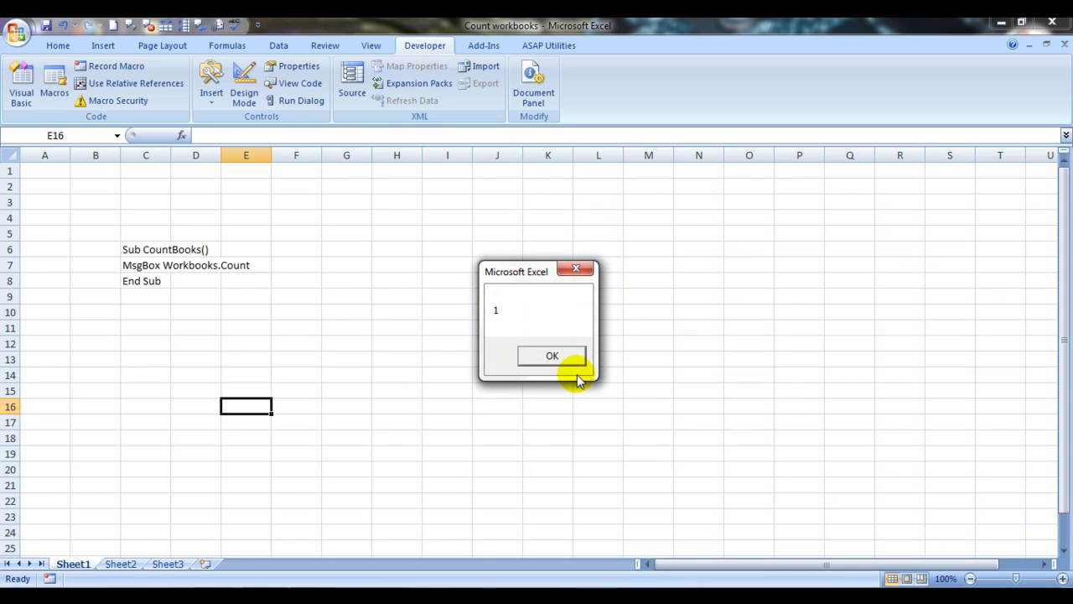
click(553, 356)
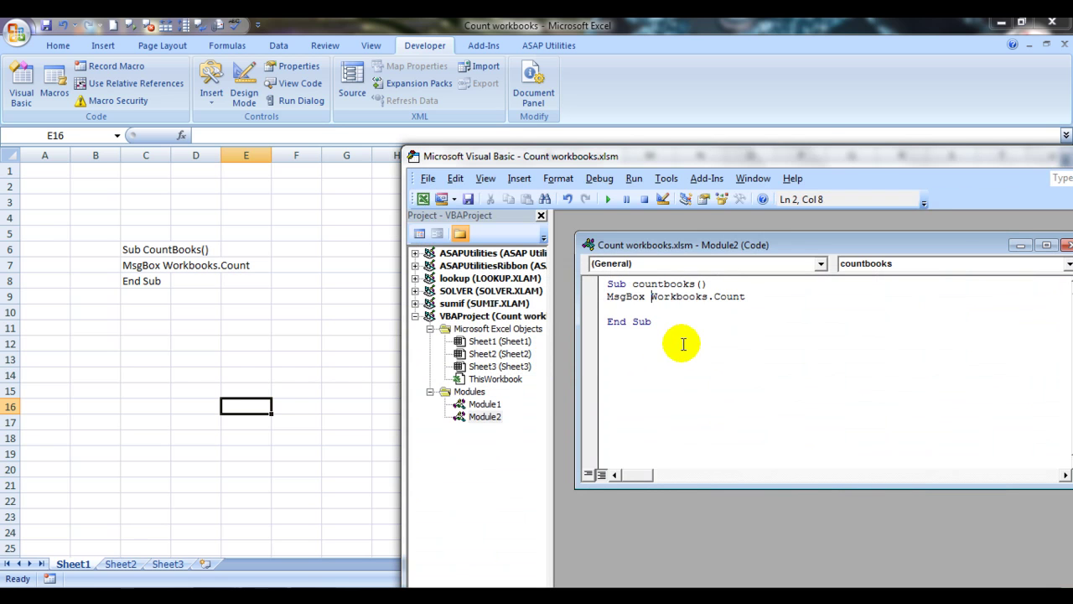
drag(818, 155, 662, 153)
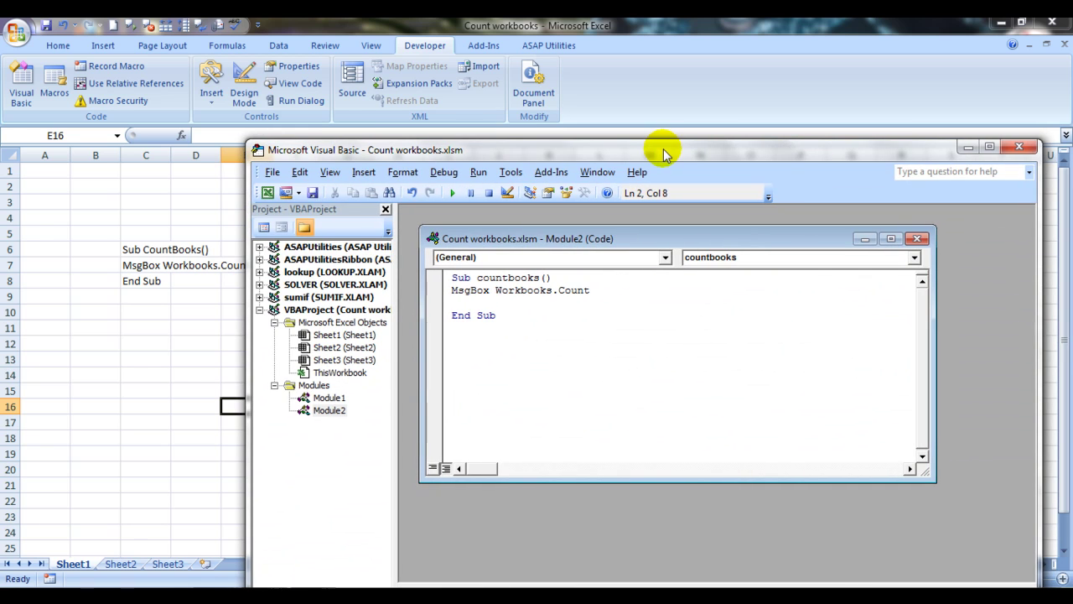
click(183, 403)
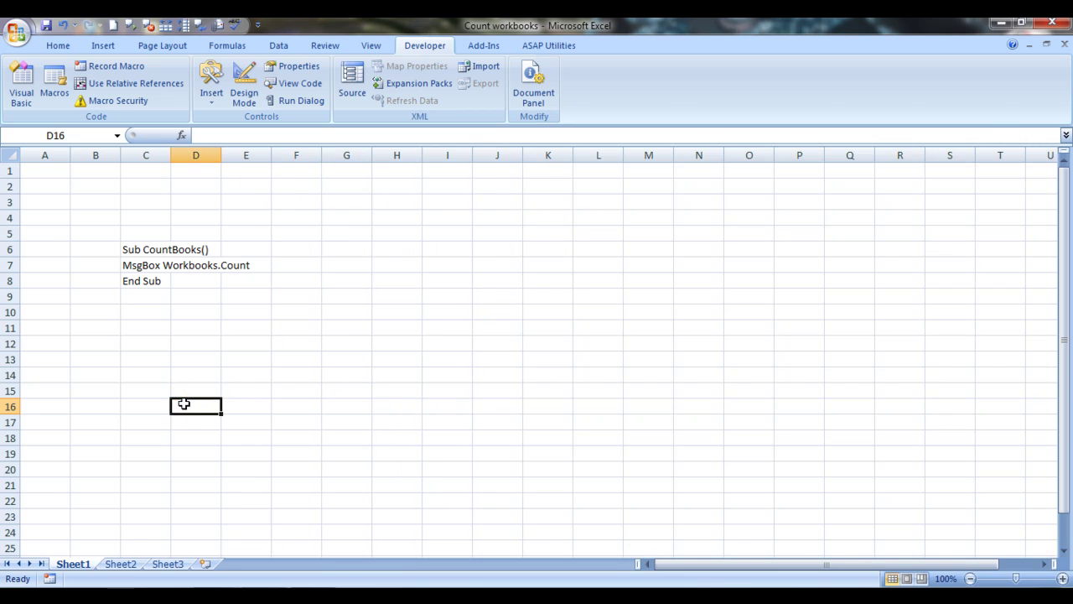
click(322, 269)
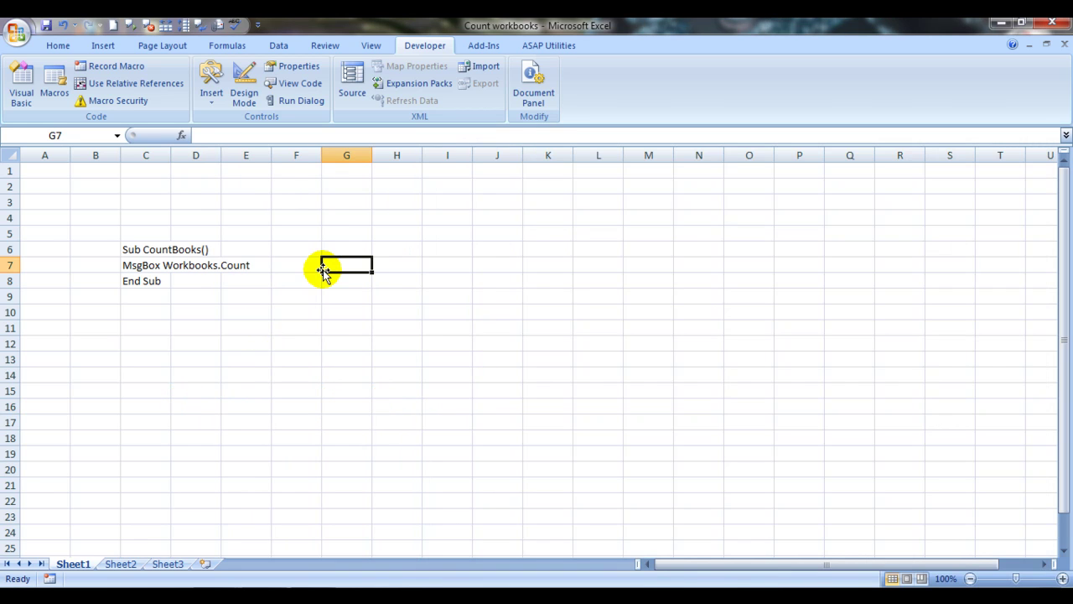
Run countbooks from the Macro dialog, dismiss the '1' message, and close the reopened Macro list.
click(55, 81)
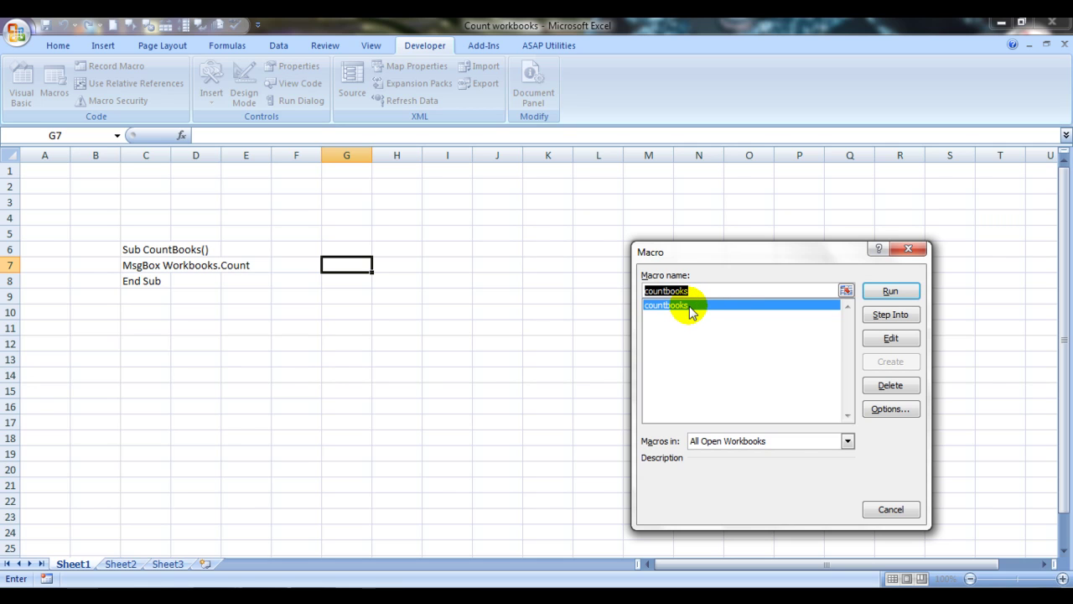
click(891, 292)
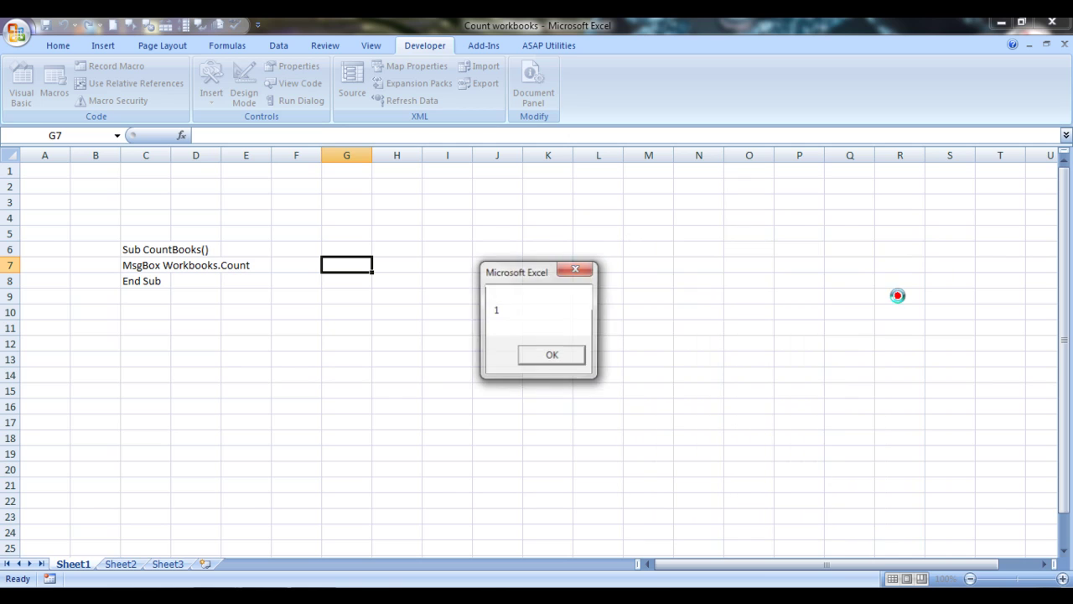
click(552, 356)
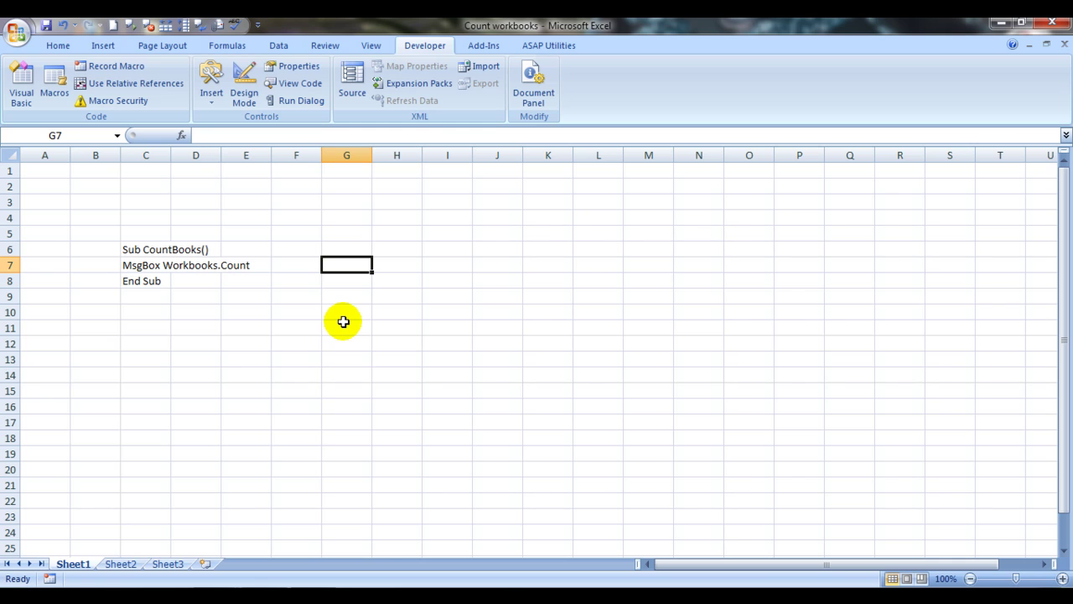
key(alt+F8)
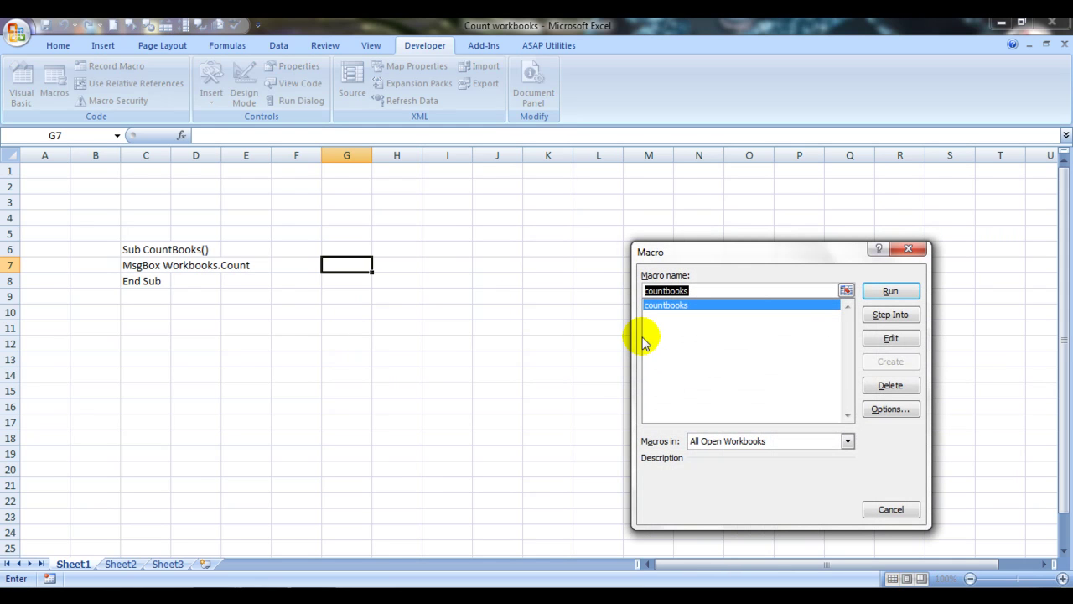
click(908, 249)
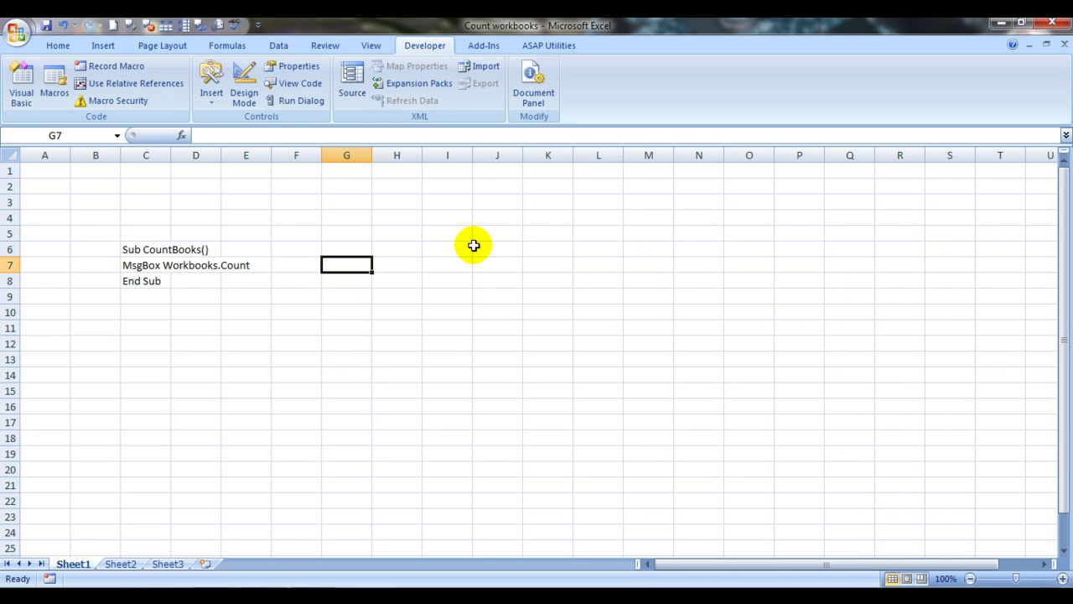
click(56, 45)
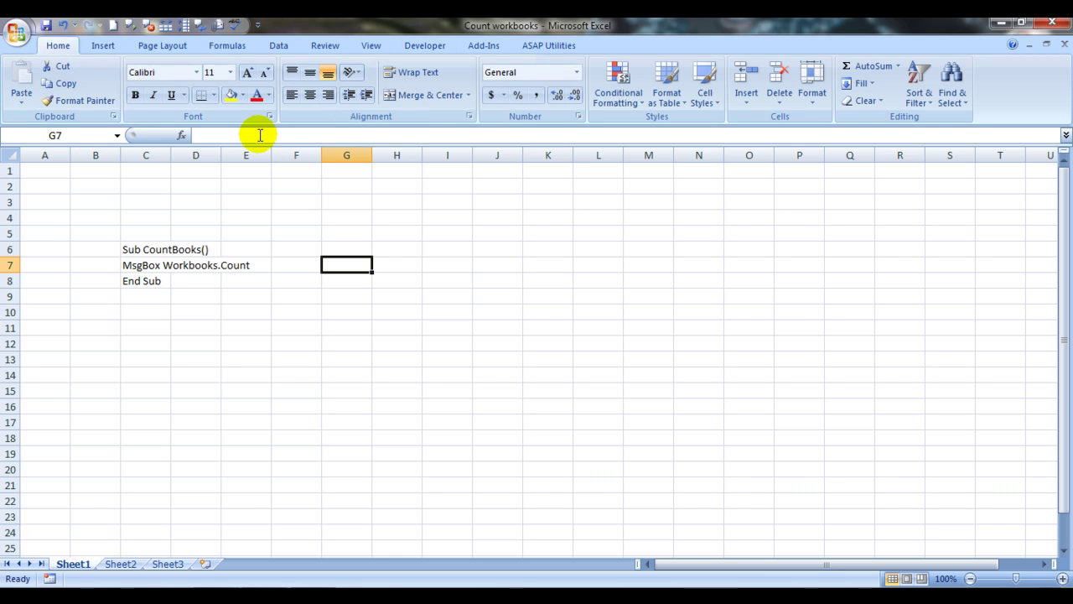
Insert a Smiley Face shape on the sheet near column I.
click(102, 45)
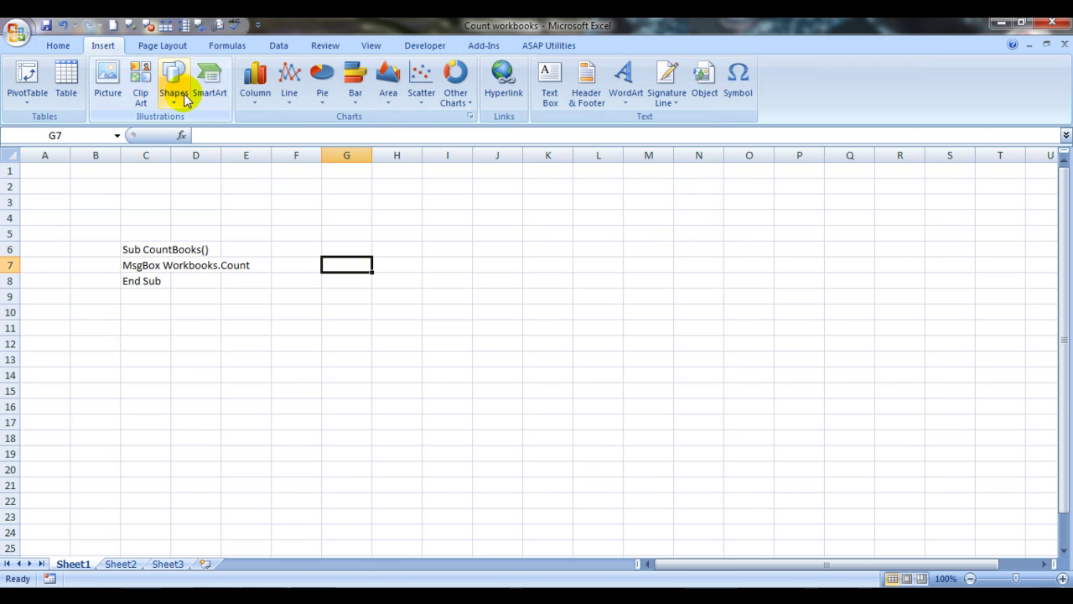
click(180, 92)
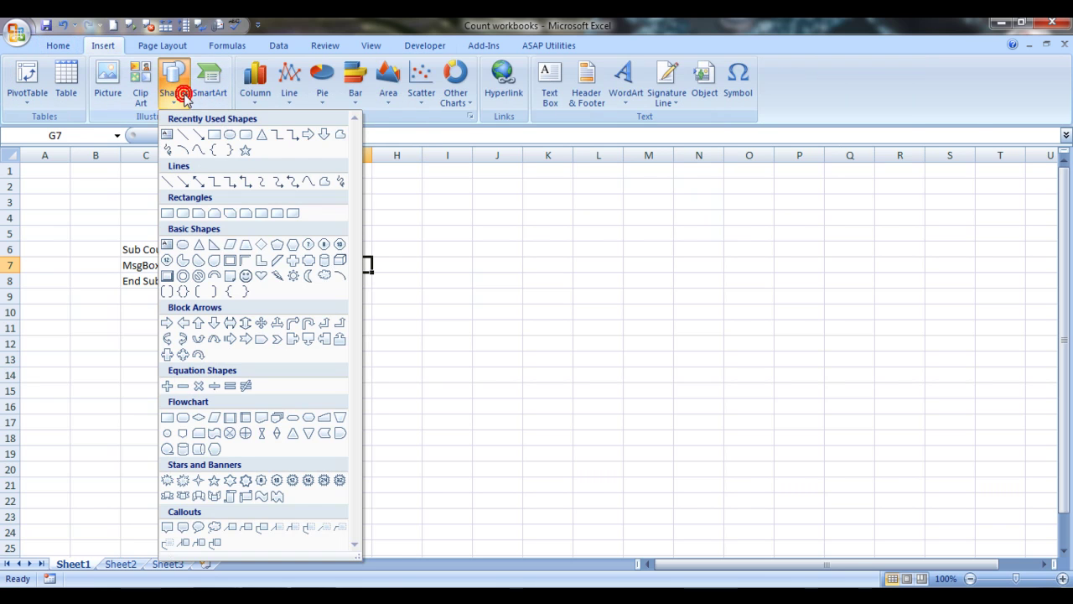
click(246, 277)
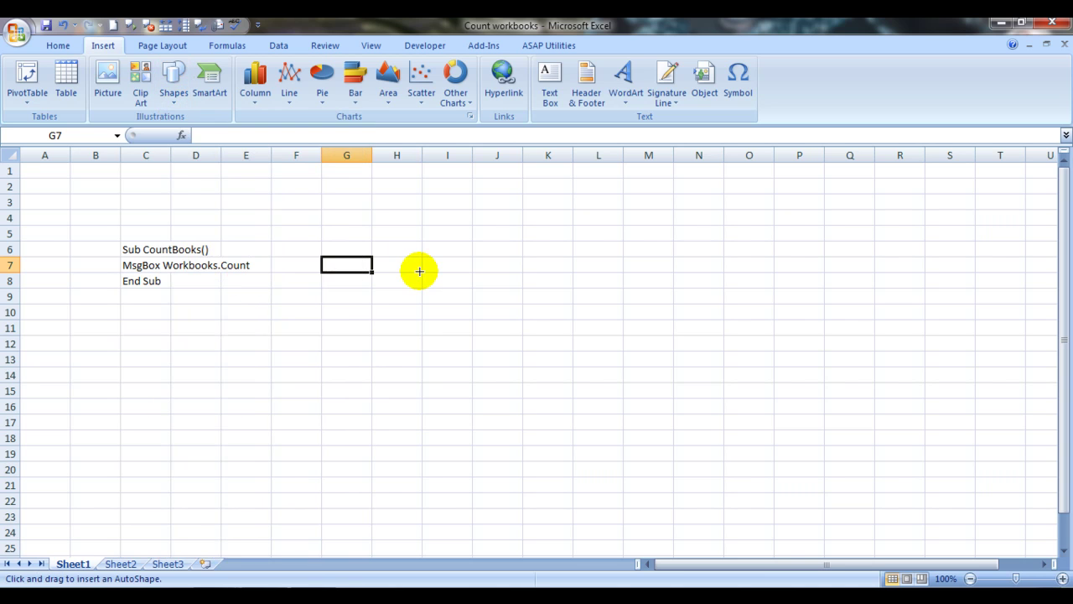
click(420, 270)
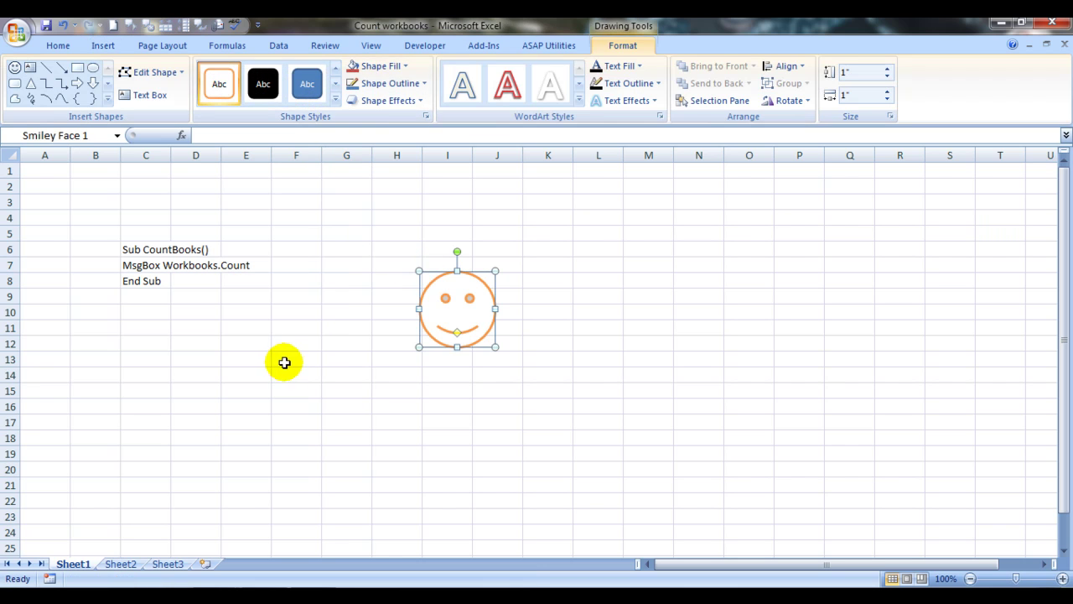
click(398, 390)
Assign the countbooks macro to the smiley face shape.
right_click(459, 300)
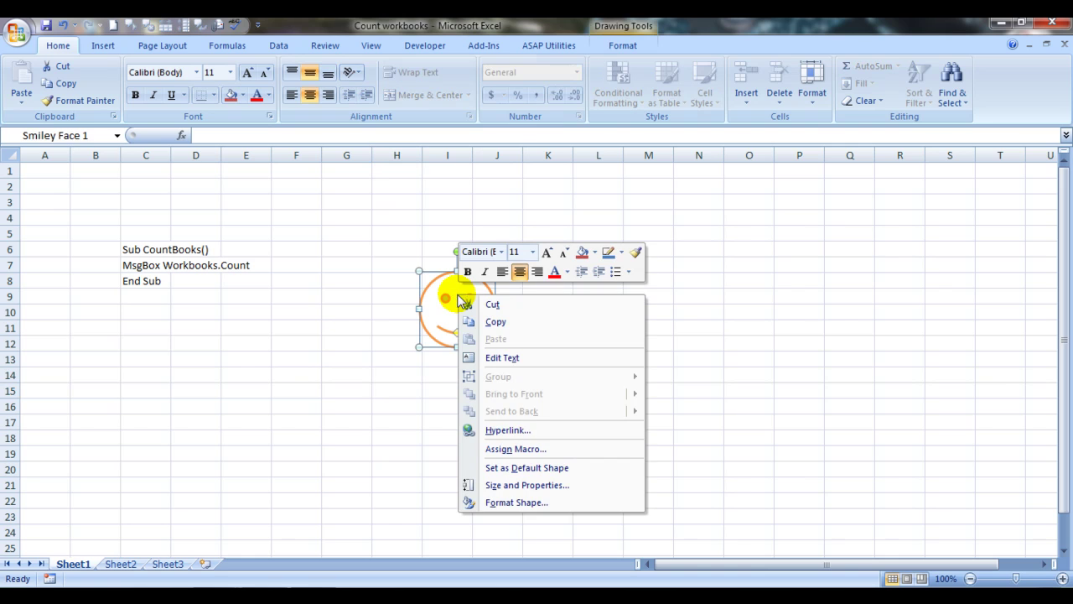
click(514, 449)
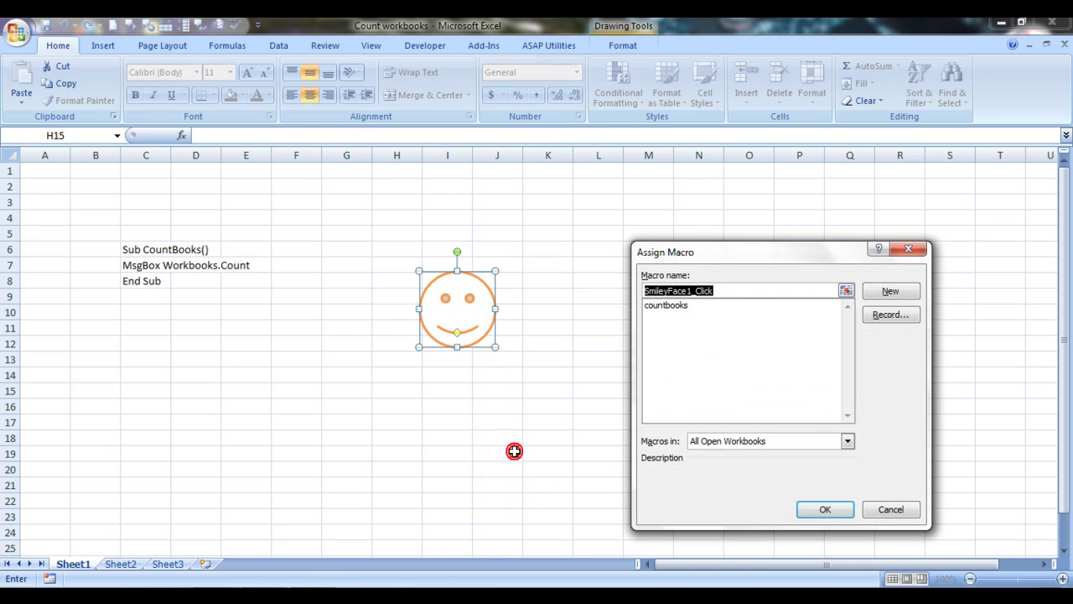
click(667, 309)
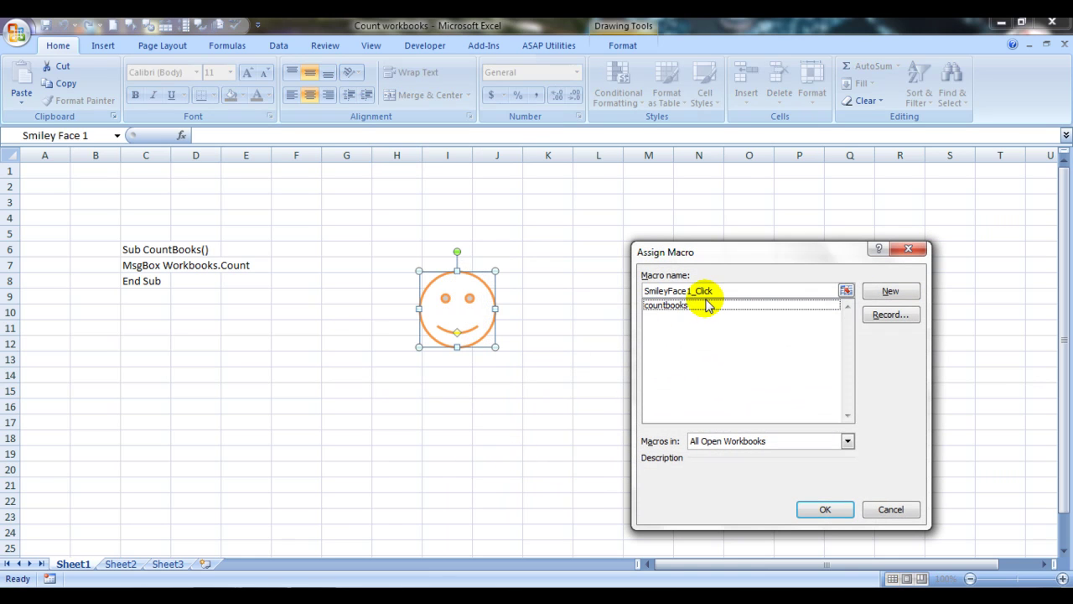
click(687, 307)
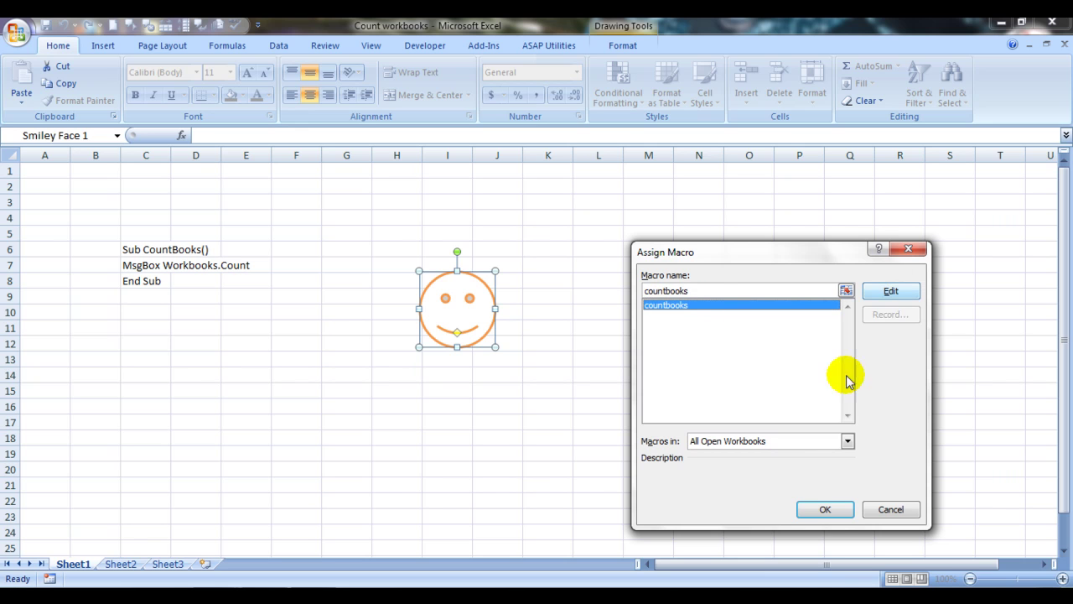
click(826, 510)
click(642, 385)
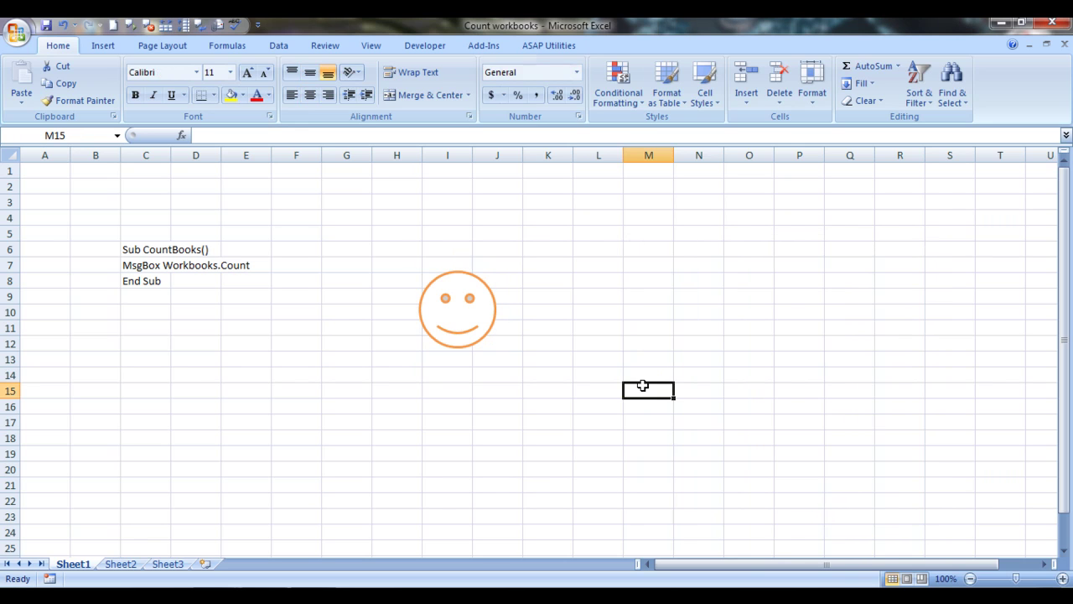
click(457, 316)
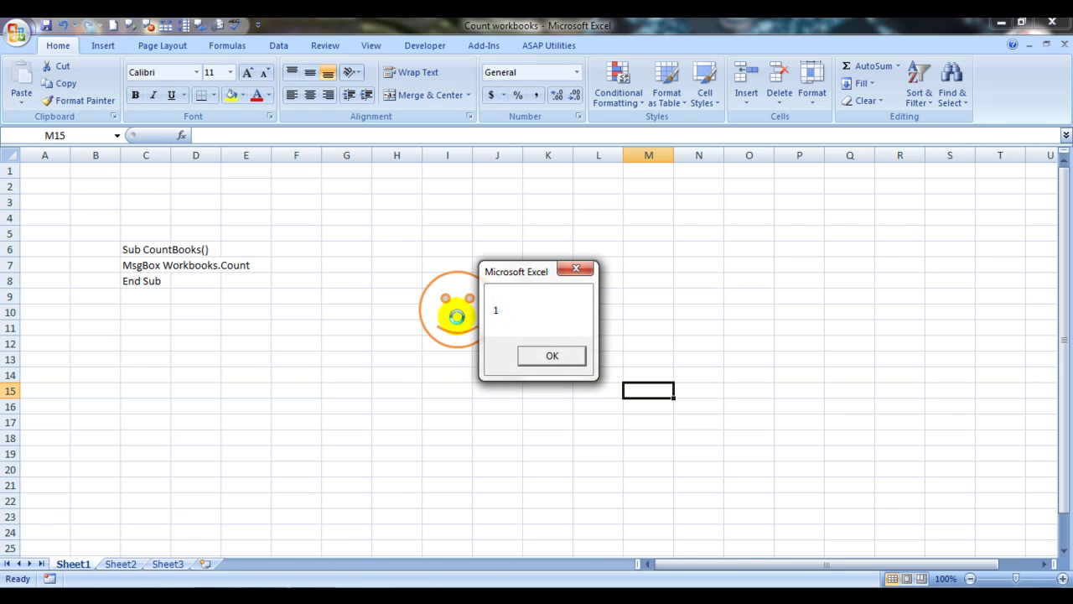
click(556, 357)
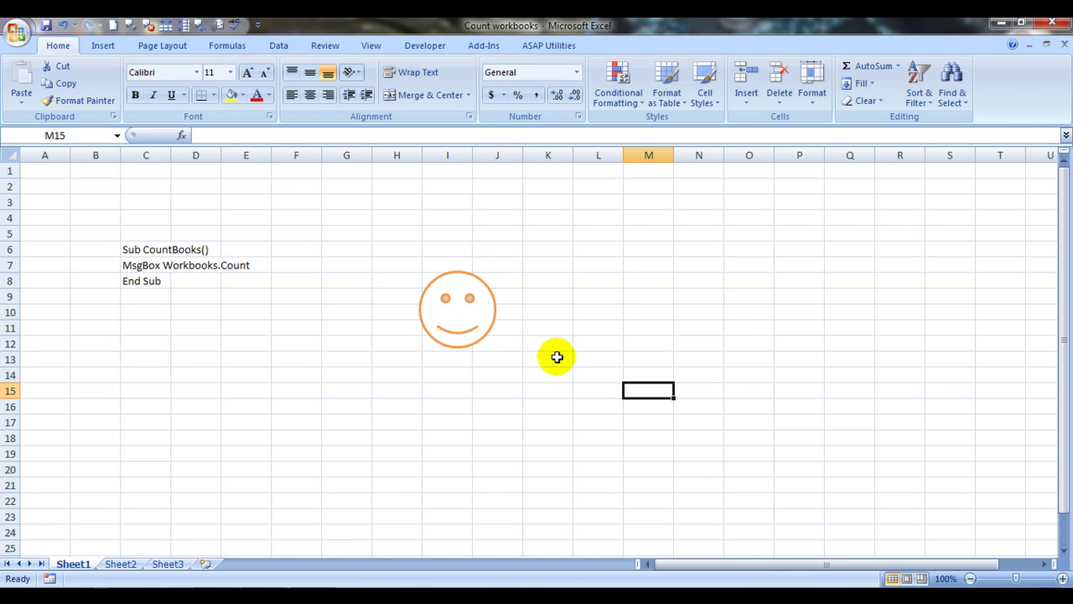